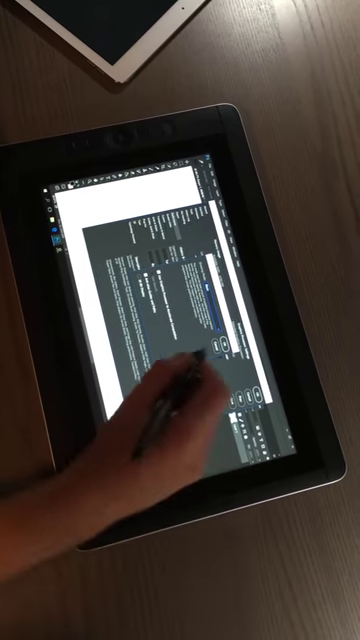
- Adjust Photoshop's Performance preferences and confirm them to return to the canvas
{"action": "left_click", "coordinate": [217, 360]}
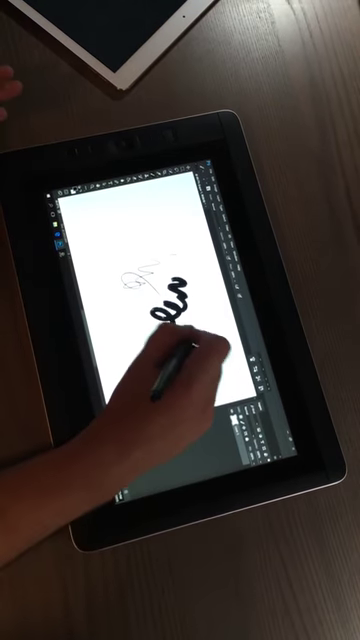
{"action": "left_click_drag", "start_coordinate": [186, 343], "coordinate": [236, 383]}
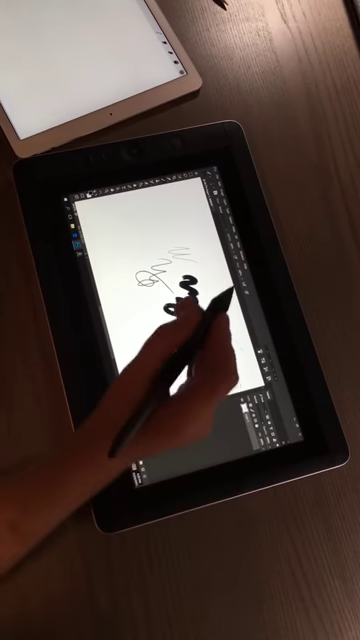
- Draw a short vertical test stroke near the canvas centre, then undo it with Ctrl+Z
{"action": "left_click_drag", "start_coordinate": [214, 303], "coordinate": [214, 343]}
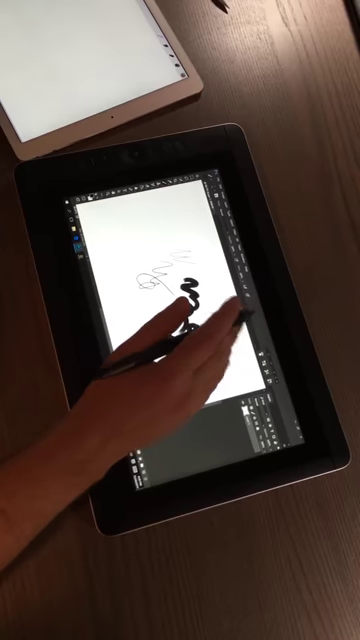
{"action": "key", "text": "ctrl+z"}
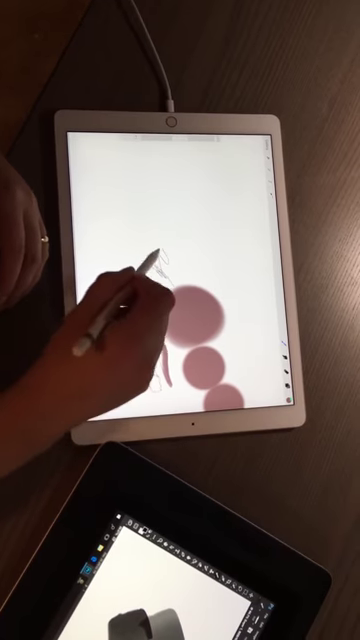
- Paint a broad pink test stroke across the Procreate canvas with a large brush
{"action": "mouse_move", "coordinate": [169, 317]}
{"action": "left_mouse_down"}
{"action": "mouse_move", "coordinate": [126, 303]}
{"action": "mouse_move", "coordinate": [120, 280]}
{"action": "left_mouse_up"}
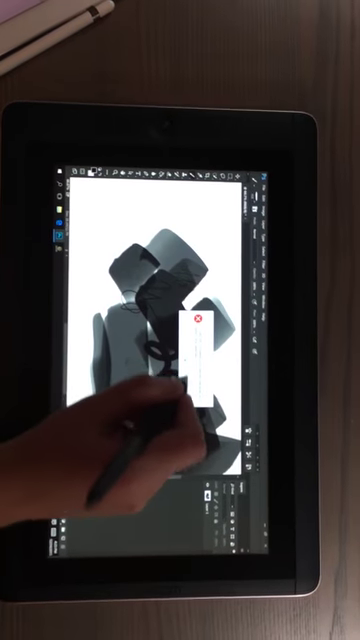
- Dismiss the warning, draw and undo a dark squiggle, and bring up the brush presets
{"action": "left_click_drag", "start_coordinate": [185, 400], "coordinate": [165, 330]}
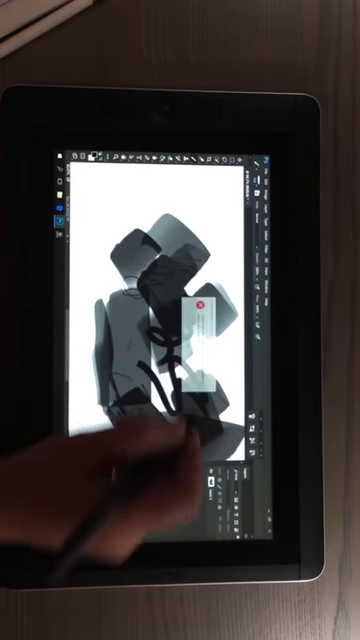
{"action": "left_click_drag", "start_coordinate": [165, 430], "coordinate": [185, 330]}
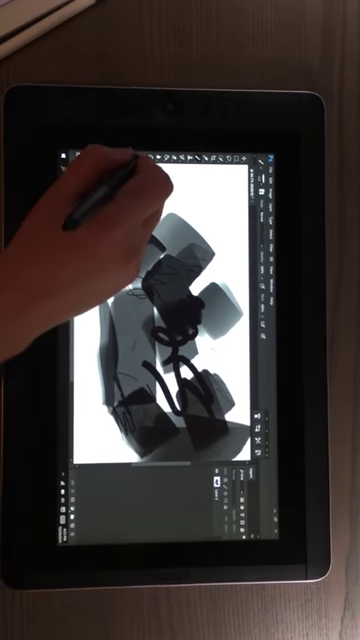
{"action": "key", "text": "ctrl+z"}
{"action": "right_click", "coordinate": [118, 286]}
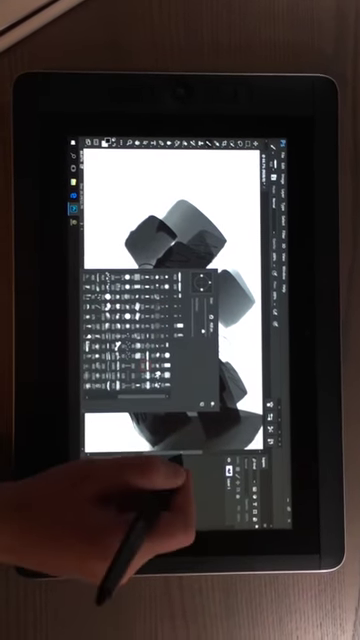
- Choose a different brush preset and draw dark strokes through the grey blocks' centre
{"action": "left_click_drag", "start_coordinate": [160, 390], "coordinate": [200, 280]}
{"action": "left_click_drag", "start_coordinate": [170, 300], "coordinate": [190, 330]}
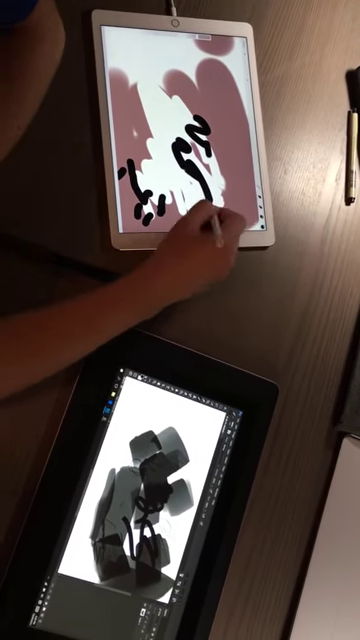
- Draw a thick black stroke below the 2 mark on the Procreate canvas
{"action": "left_click_drag", "start_coordinate": [205, 155], "coordinate": [212, 195]}
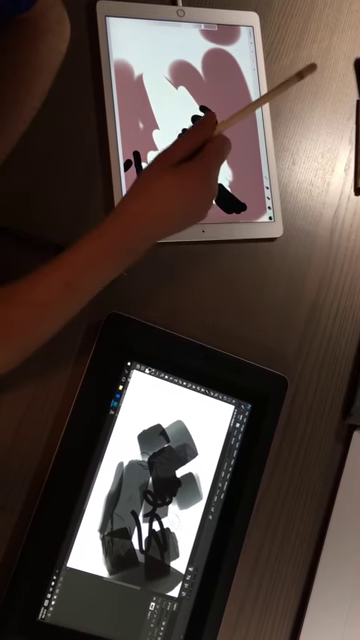